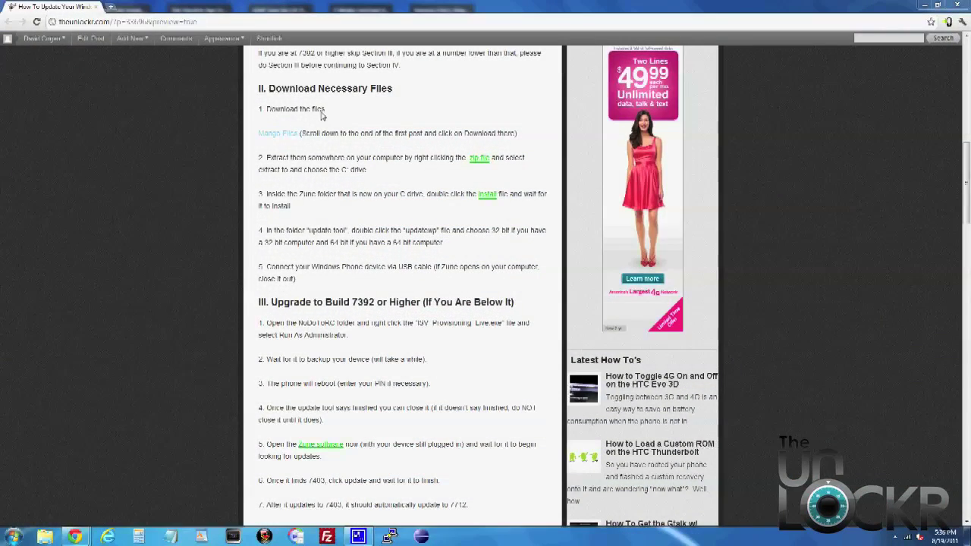
- Open the Mango Files thread and scroll down to its DOWNLOAD links
click(279, 135)
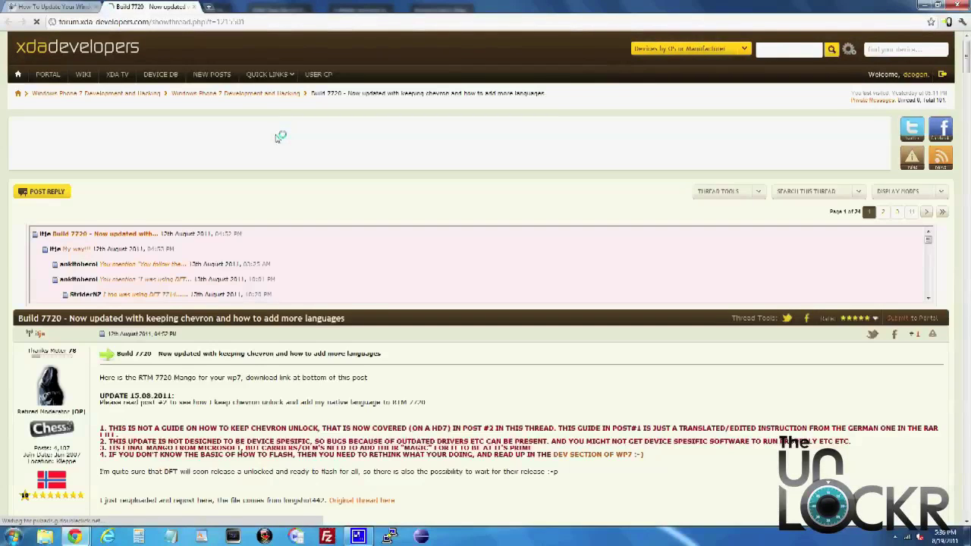
scroll(279, 136, down, 1)
scroll(534, 288, down, 10)
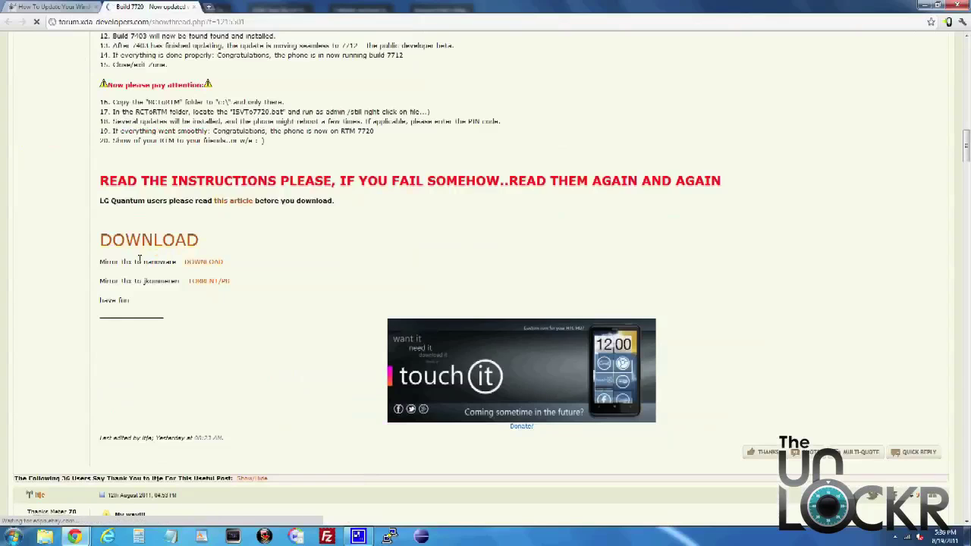
- Try the first download mirror and close its broken 404 page
click(203, 262)
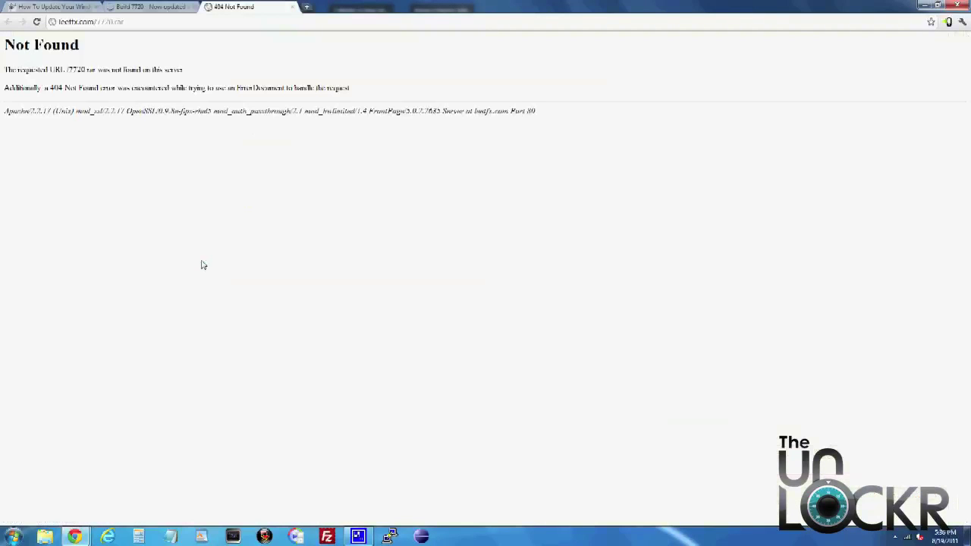
drag(227, 7, 739, 288)
key(ctrl+w)
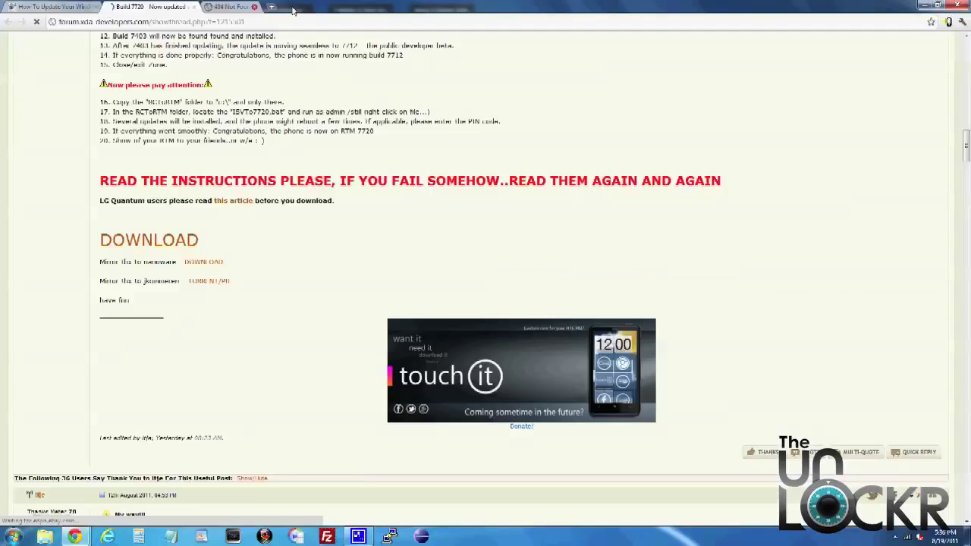
- Open the other mirror, mark 7720.rar and translate the Norwegian page to English
click(167, 248)
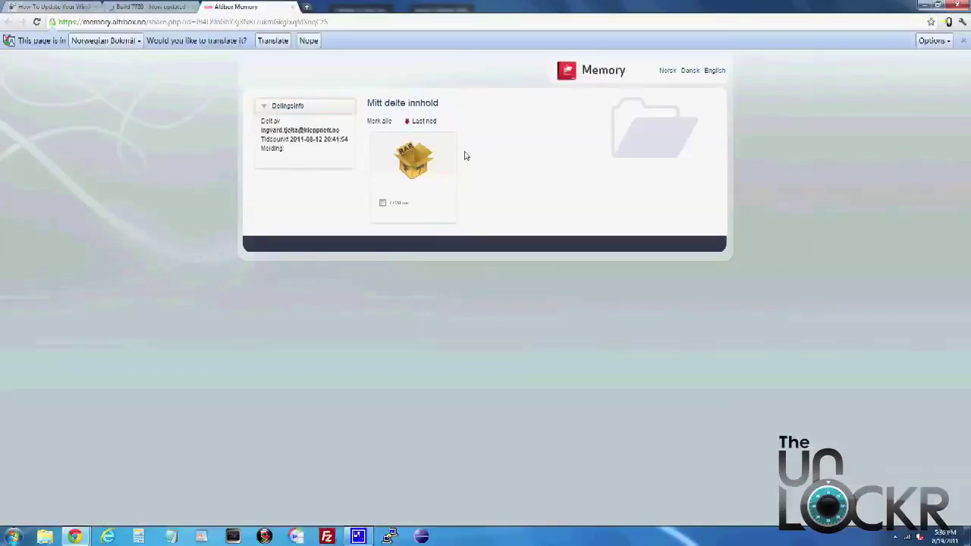
click(387, 202)
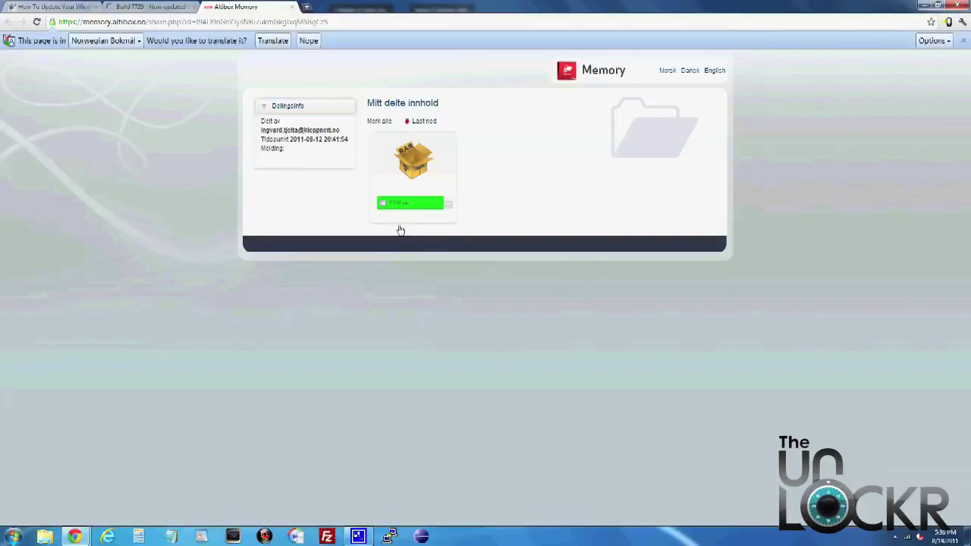
click(273, 40)
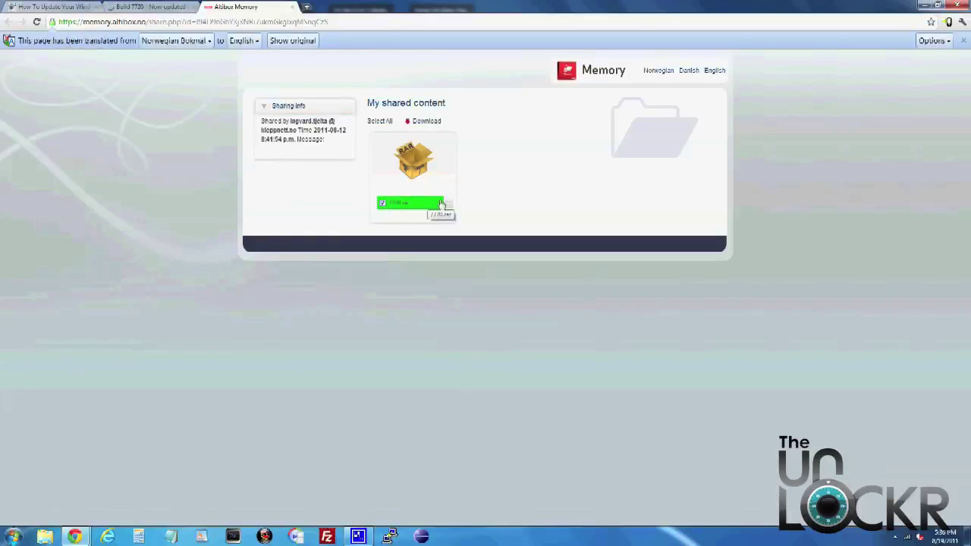
- Download the marked 7720.rar archive and save it to the Desktop
click(423, 171)
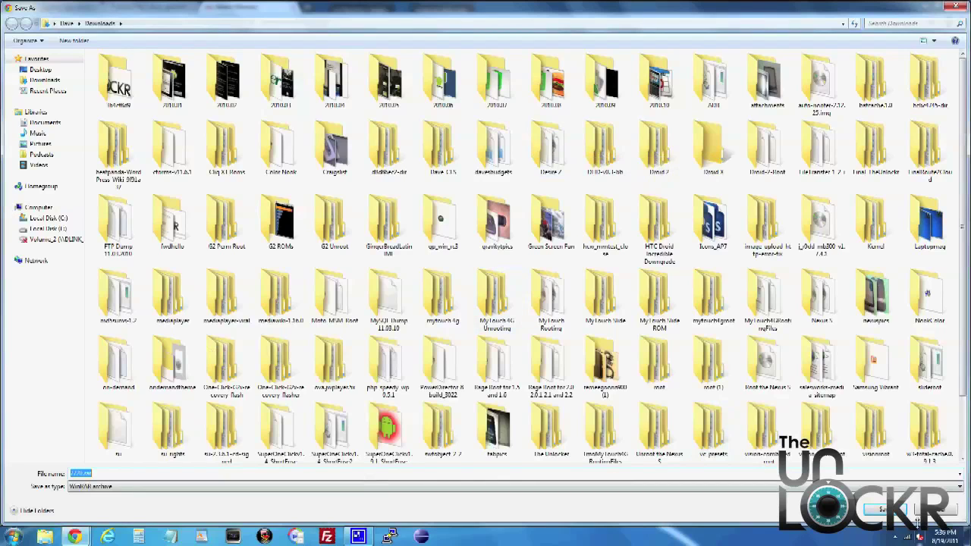
click(42, 70)
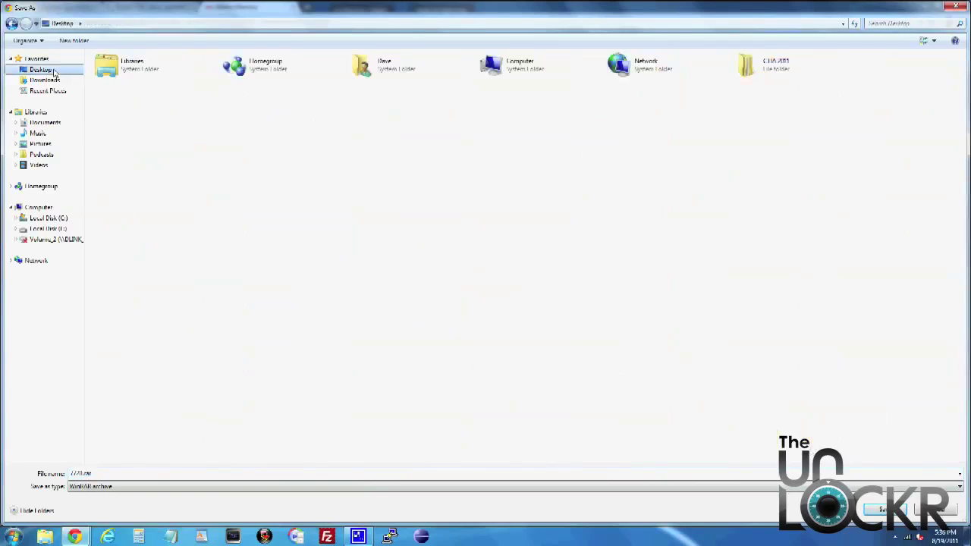
click(883, 510)
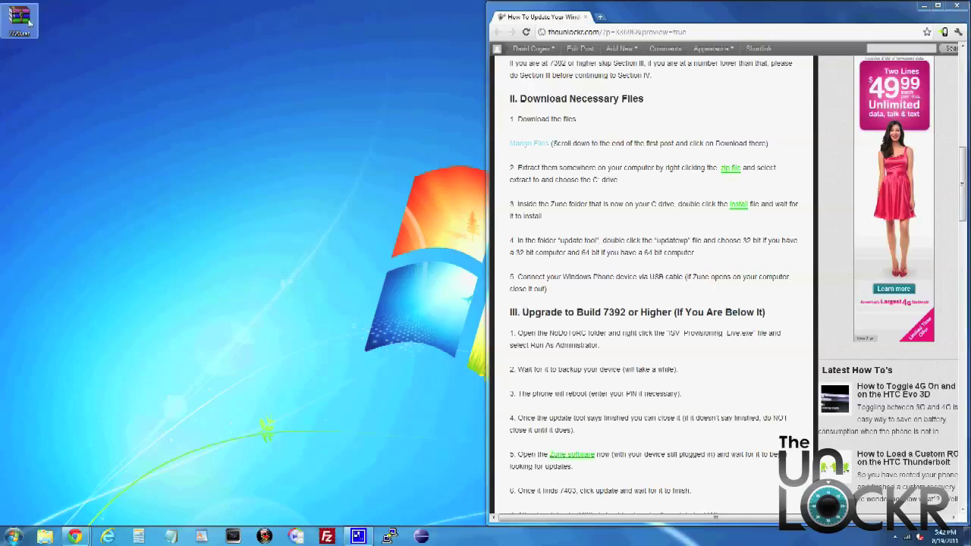
- Extract 7720.rar with WinRAR's Extract files to Local Disk (C:), creating the MANGO folder
right_click(28, 22)
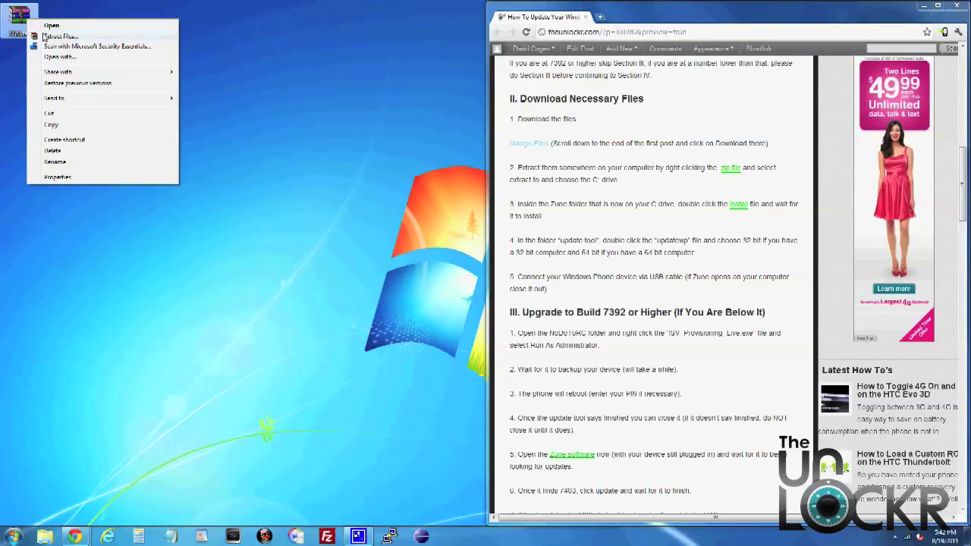
click(45, 36)
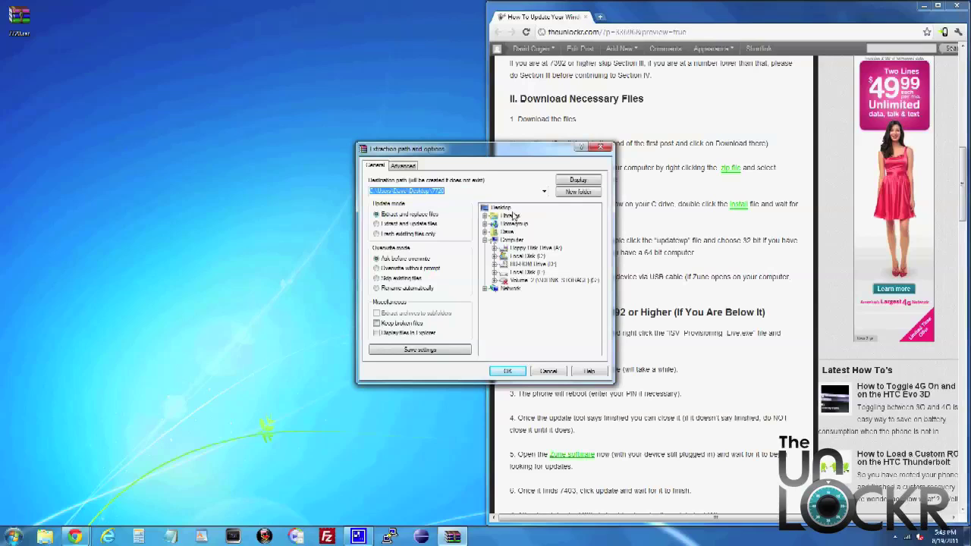
click(512, 258)
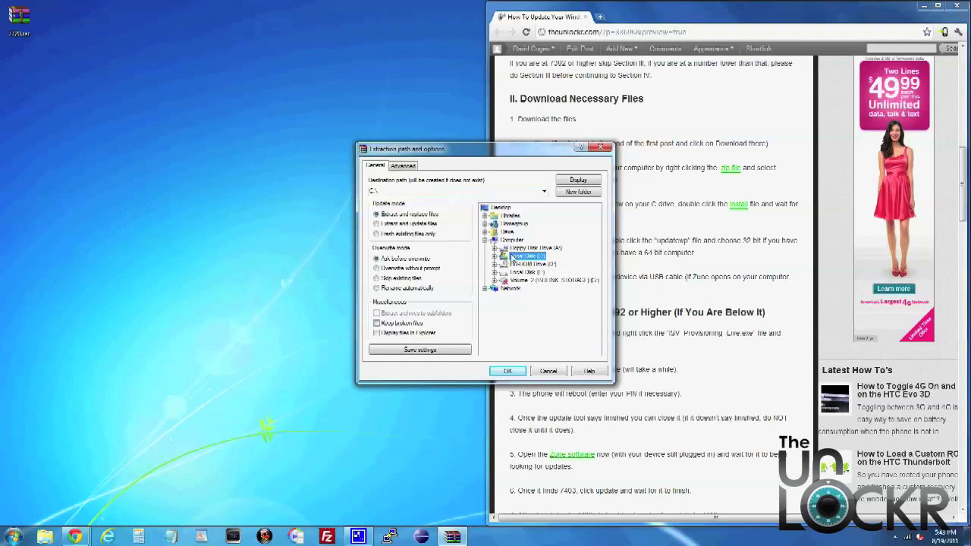
click(514, 371)
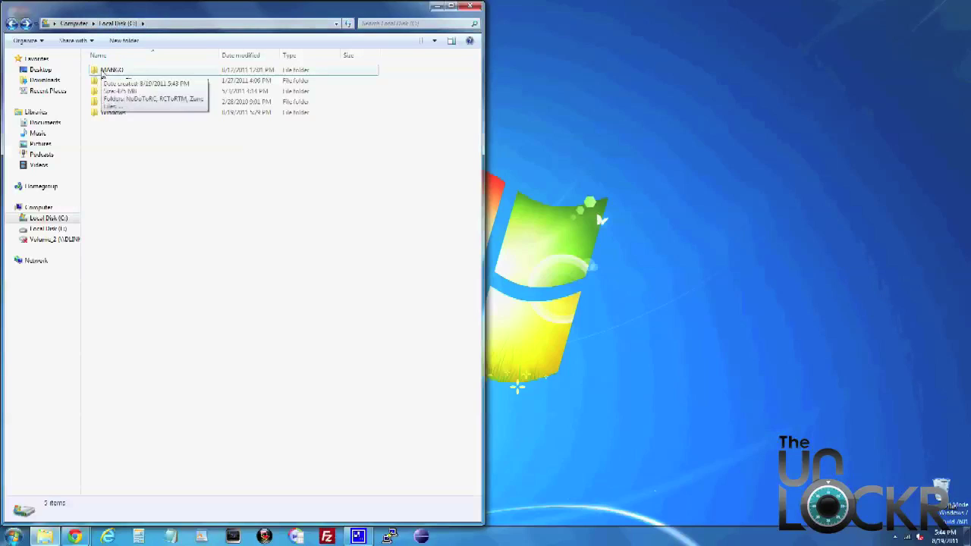
- Open the MANGO folder and copy all five items inside it
double_click(102, 73)
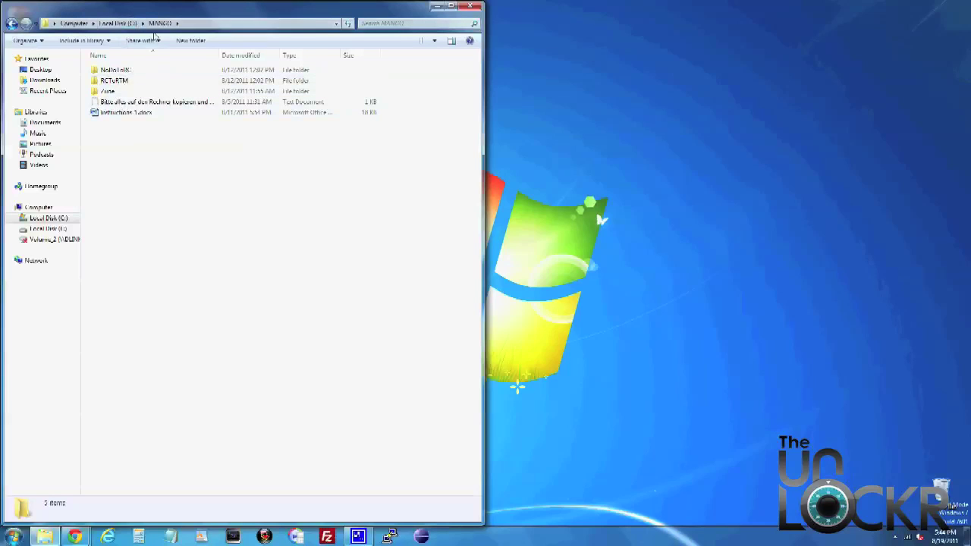
click(130, 70)
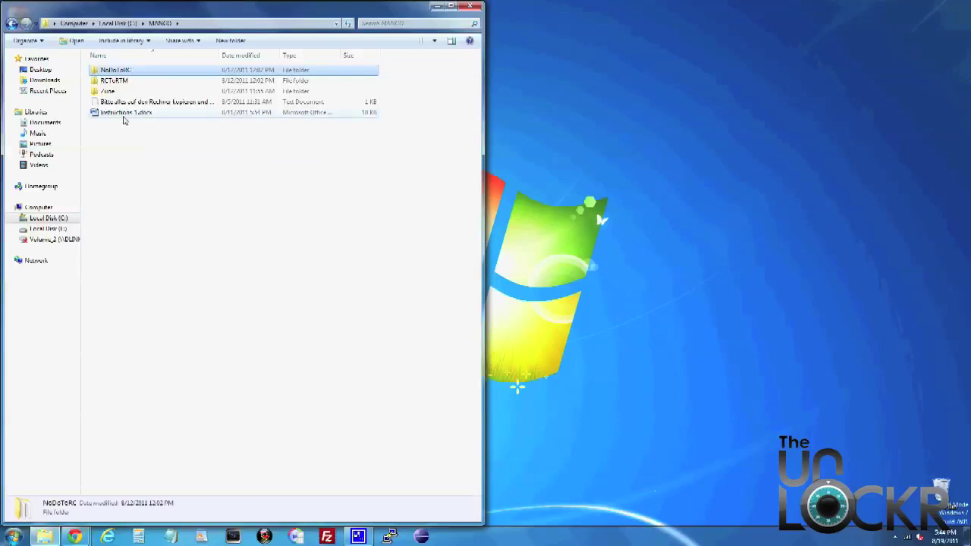
shift+click(124, 114)
right_click(124, 118)
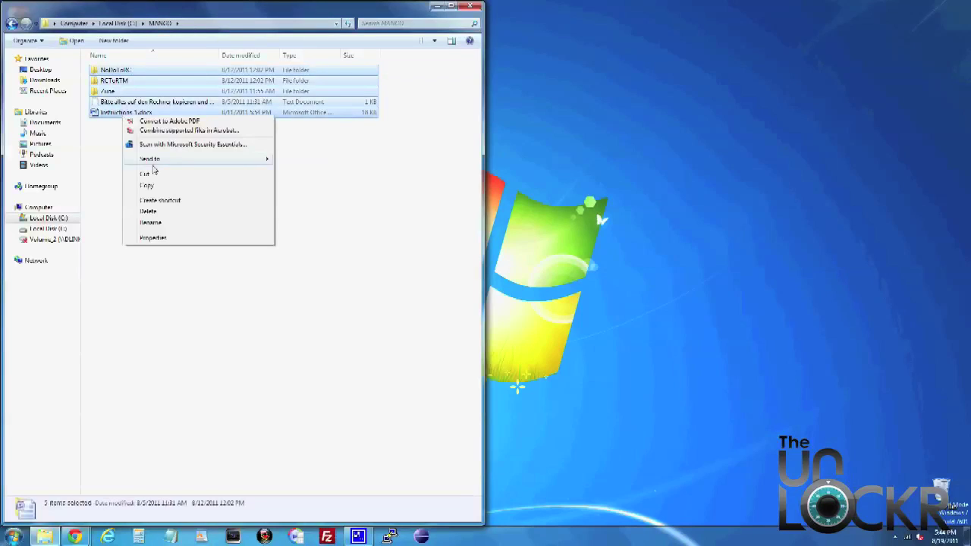
click(150, 186)
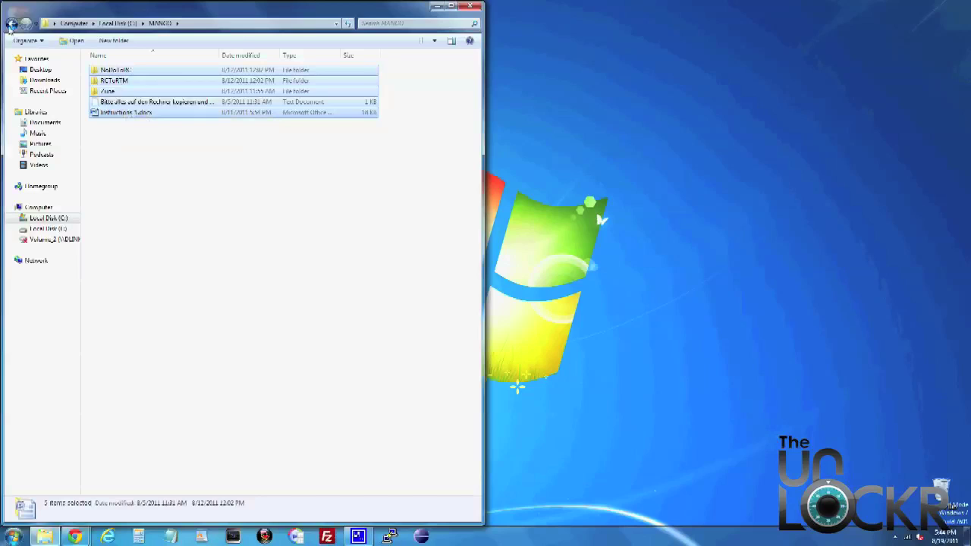
- Paste the five copied items into the root of C: and clear the selection
key(BackSpace)
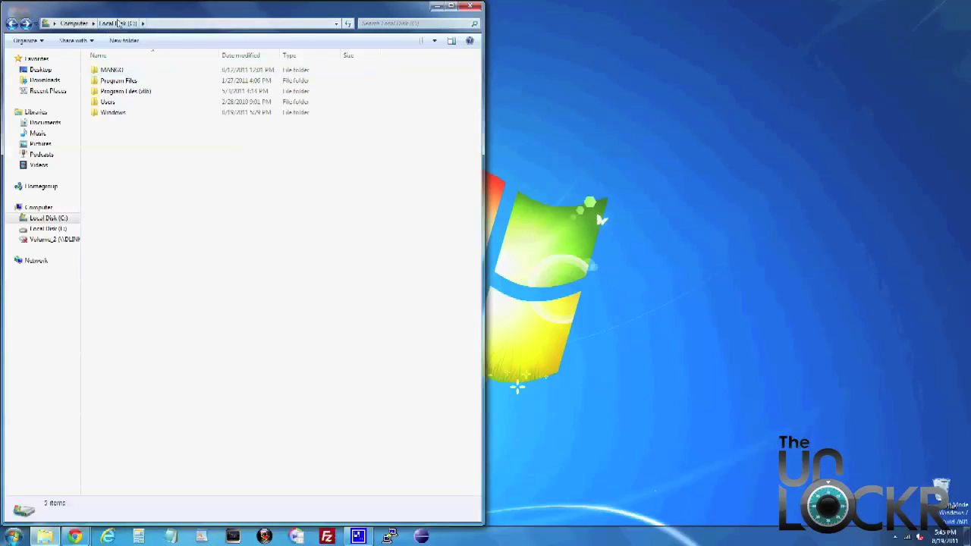
right_click(99, 133)
click(125, 188)
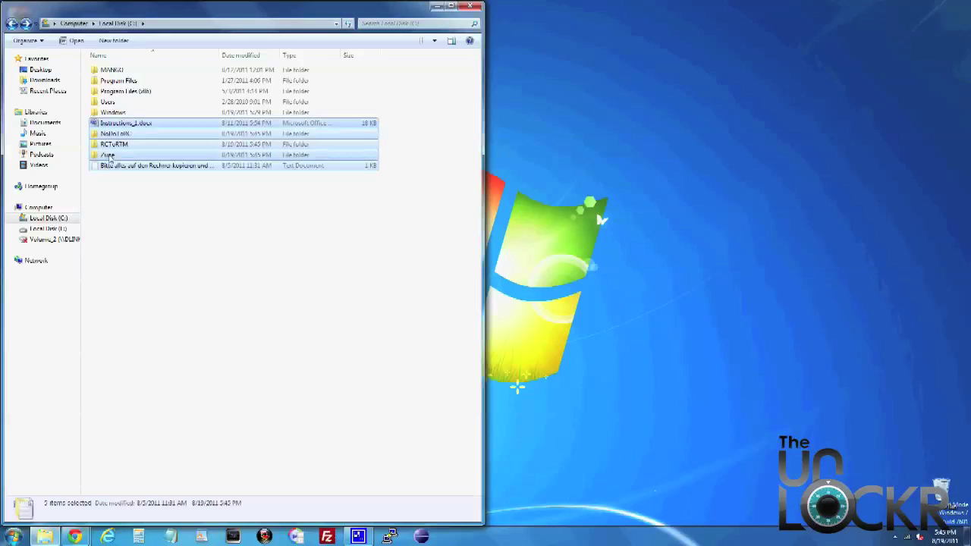
click(176, 282)
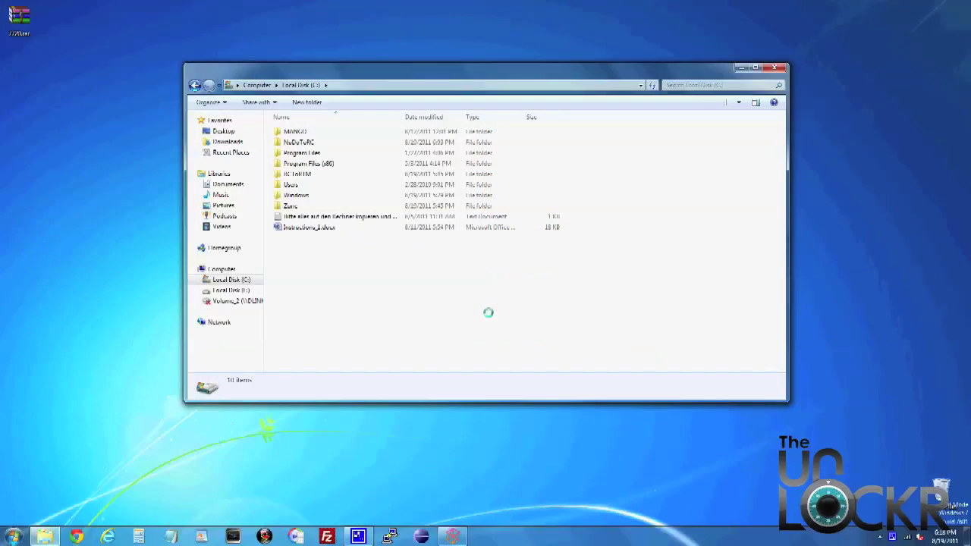
- Open the Zune folder and its package subfolder, then run the local setup StartZuneLocal.exe
click(290, 205)
double_click(290, 205)
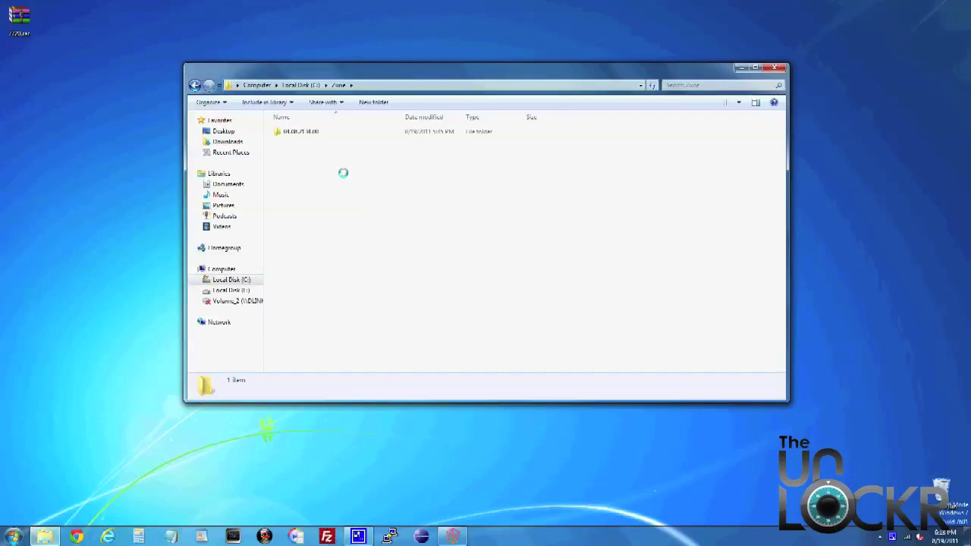
double_click(307, 132)
click(309, 174)
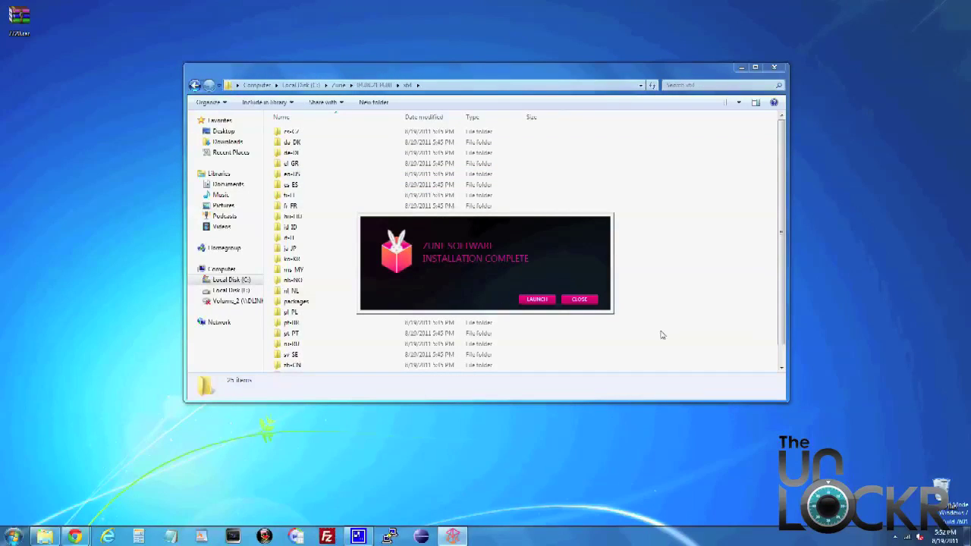
- Dismiss the Zune completion message and launch Setup-UpdateWP-x64.exe from UpdateTool's x64 folder
click(578, 300)
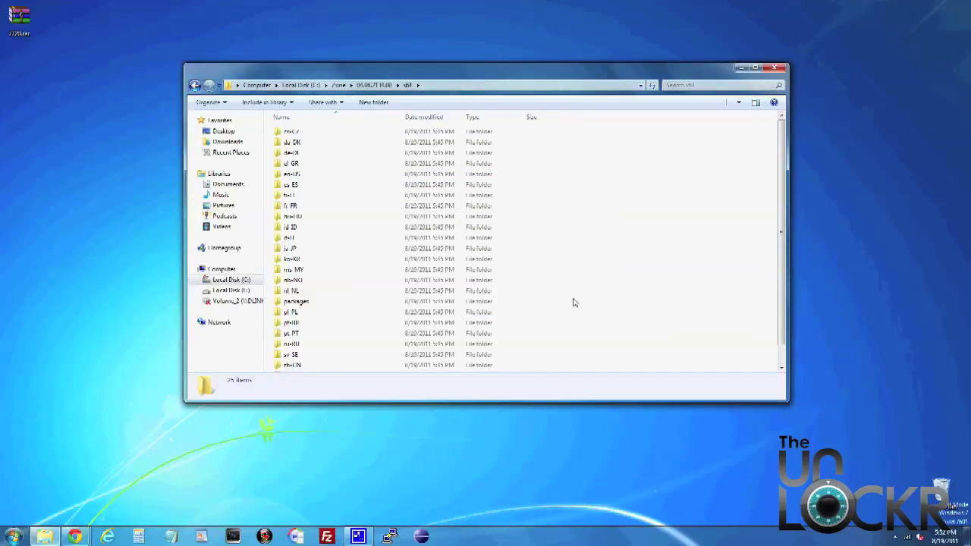
click(195, 84)
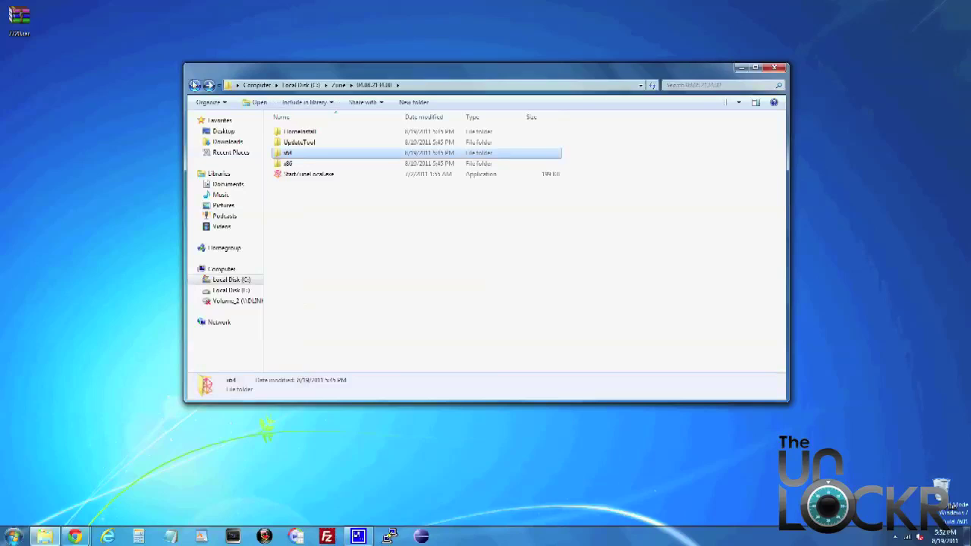
double_click(292, 142)
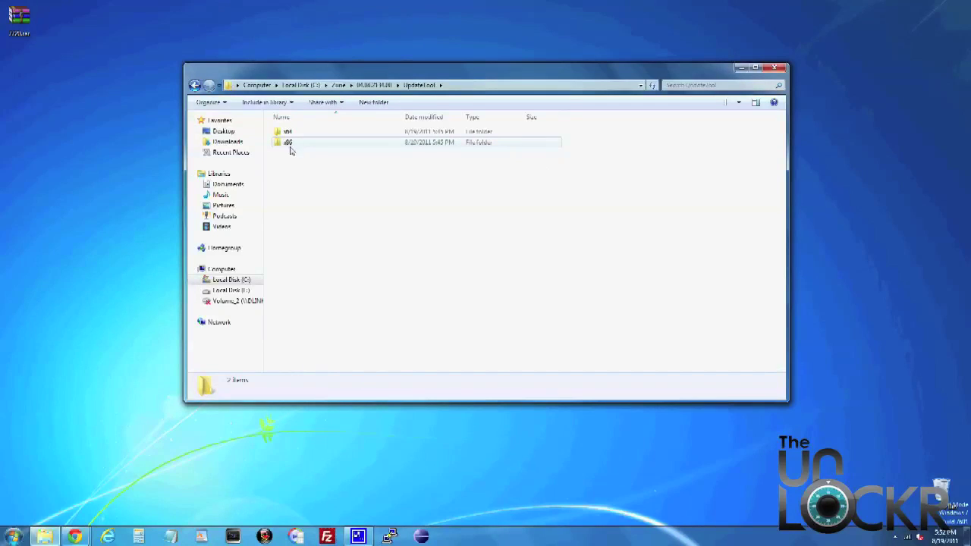
click(288, 134)
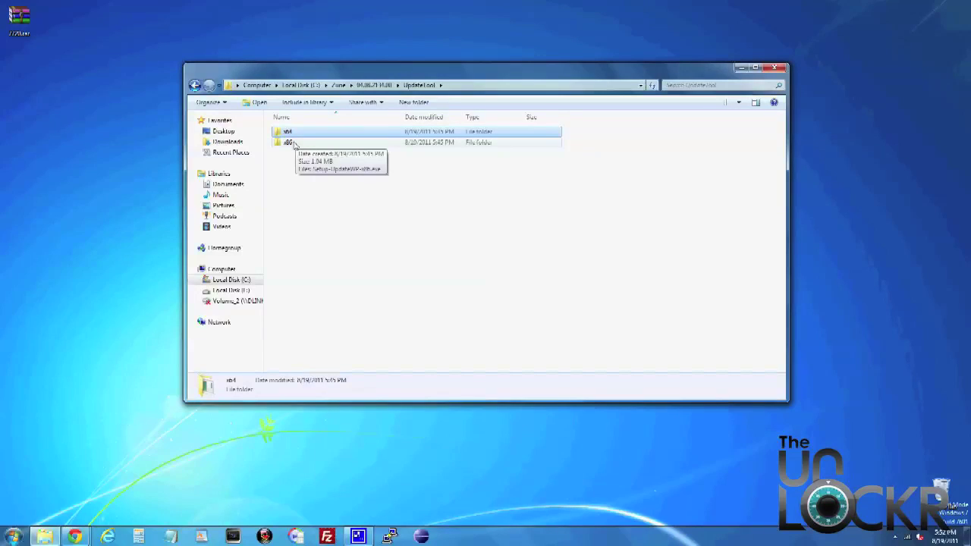
double_click(289, 134)
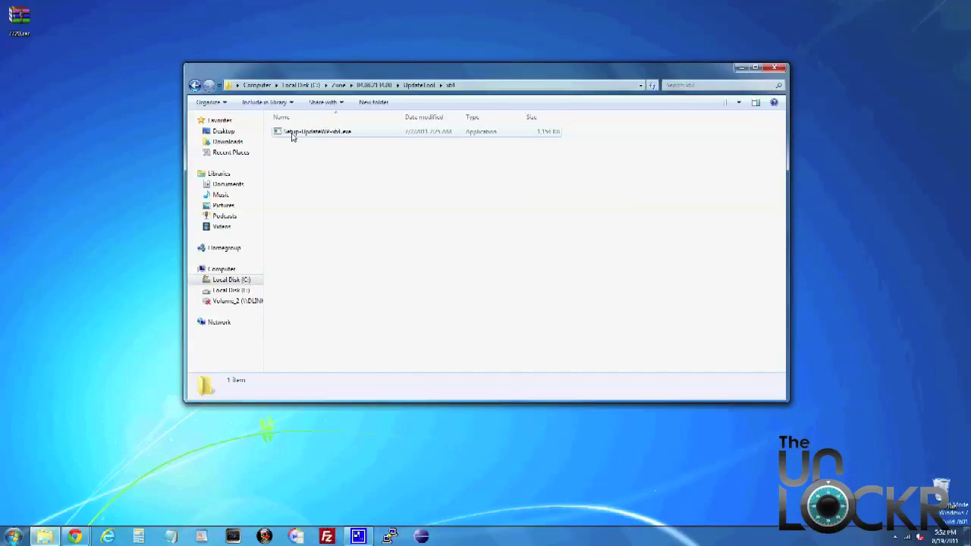
double_click(291, 132)
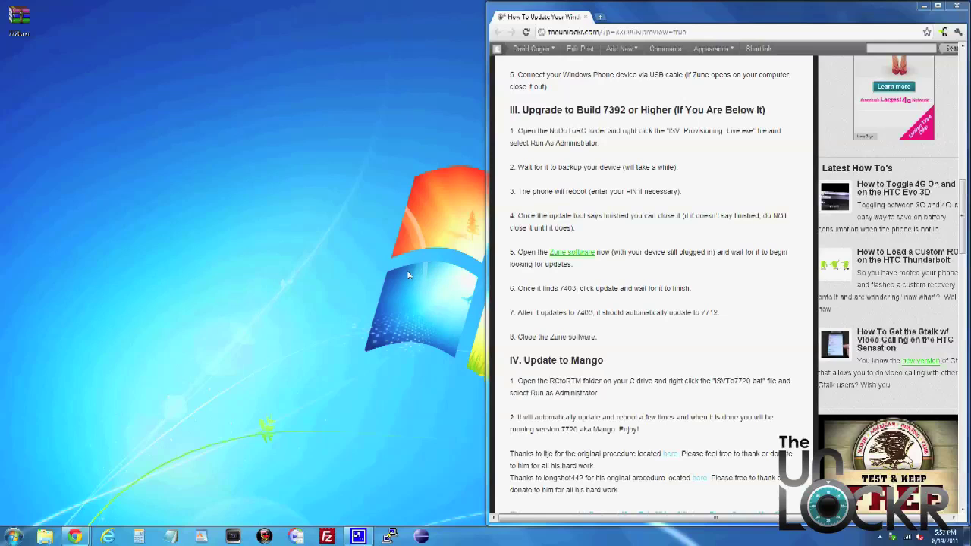
- Open Explorer snapped left and run C:\NoDoToRC\ISV_Provisioning_Live.exe as administrator
click(47, 537)
drag(239, 75, 4, 55)
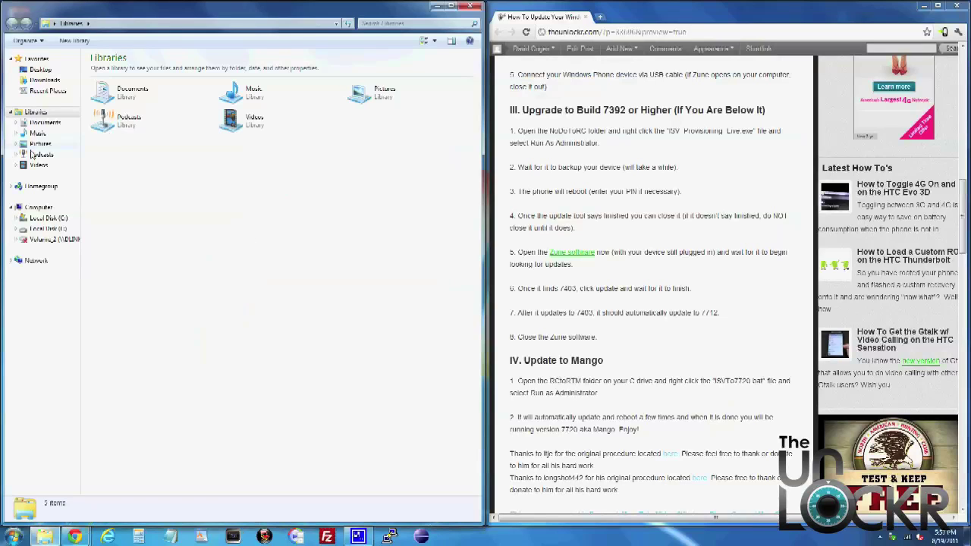
click(47, 218)
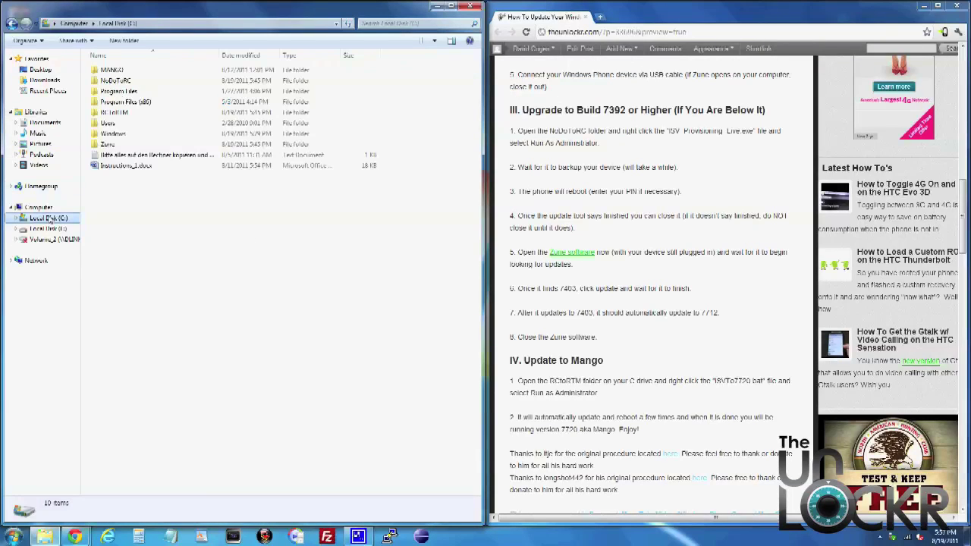
double_click(117, 80)
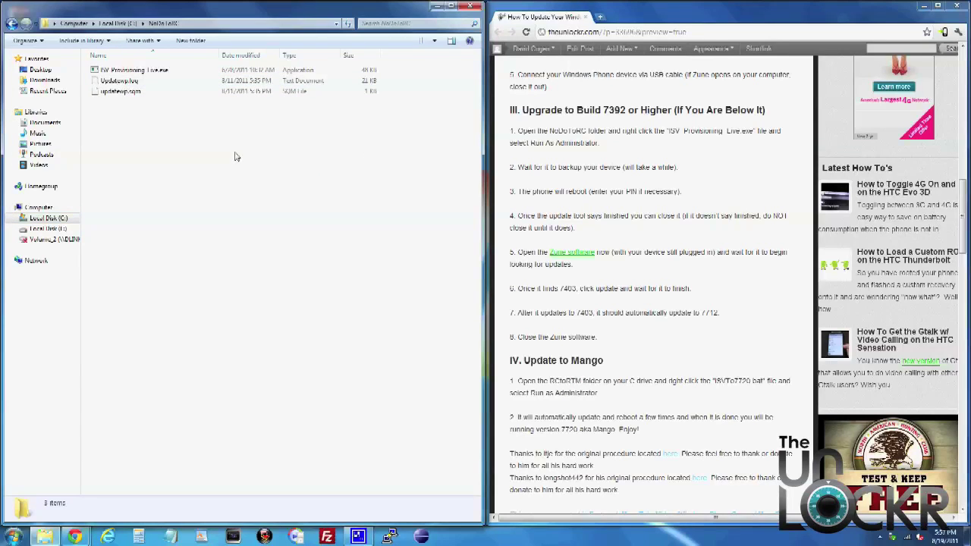
right_click(118, 73)
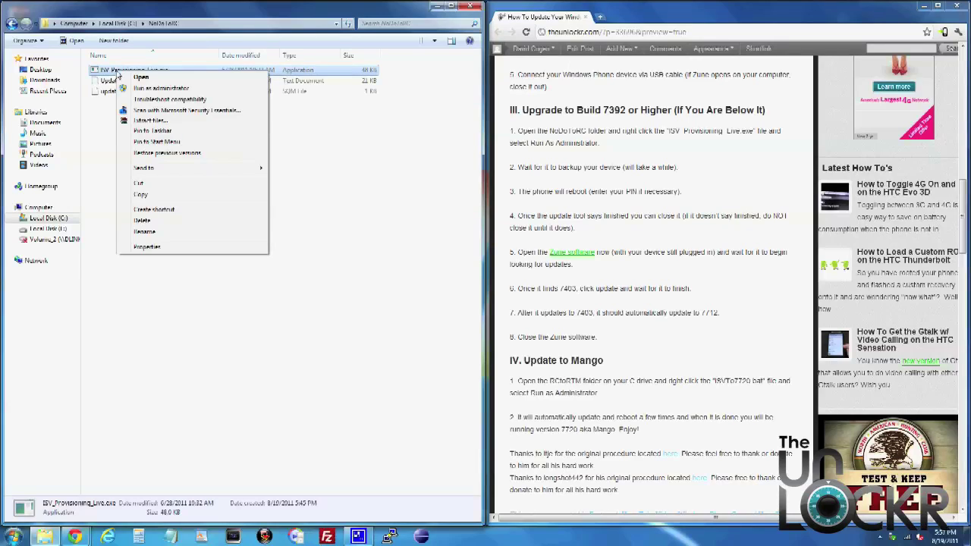
click(155, 89)
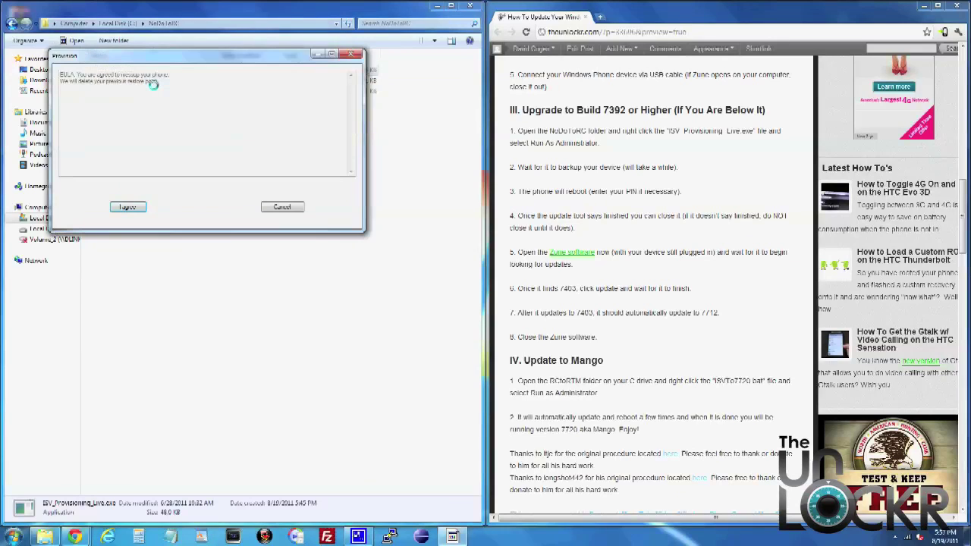
- Agree to the EULA, let the backup and update succeed, then close the tool and NoDoToRC window
click(128, 207)
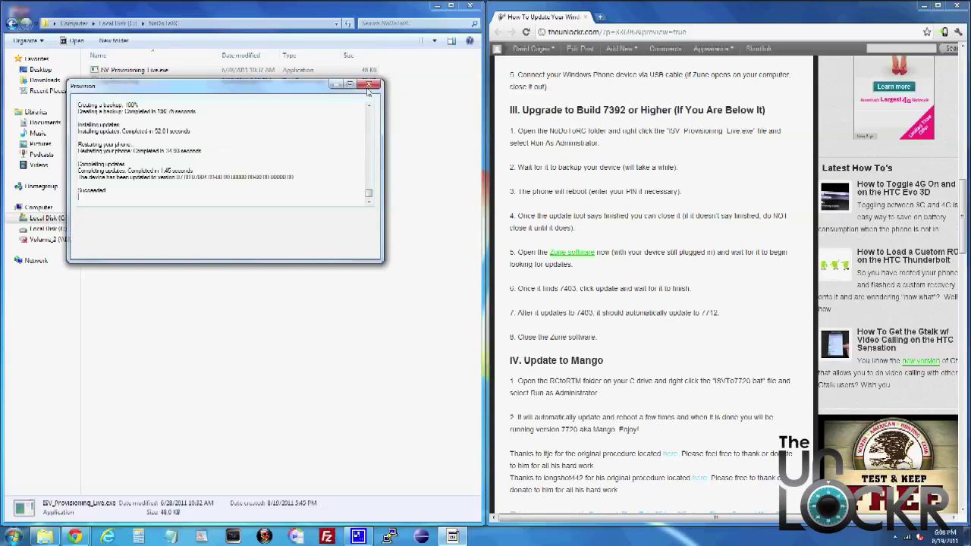
click(368, 86)
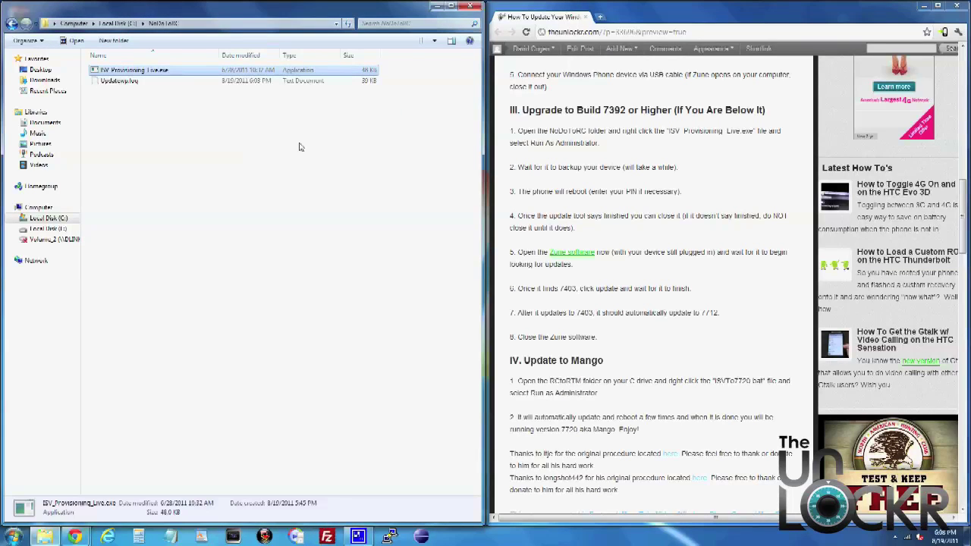
click(471, 6)
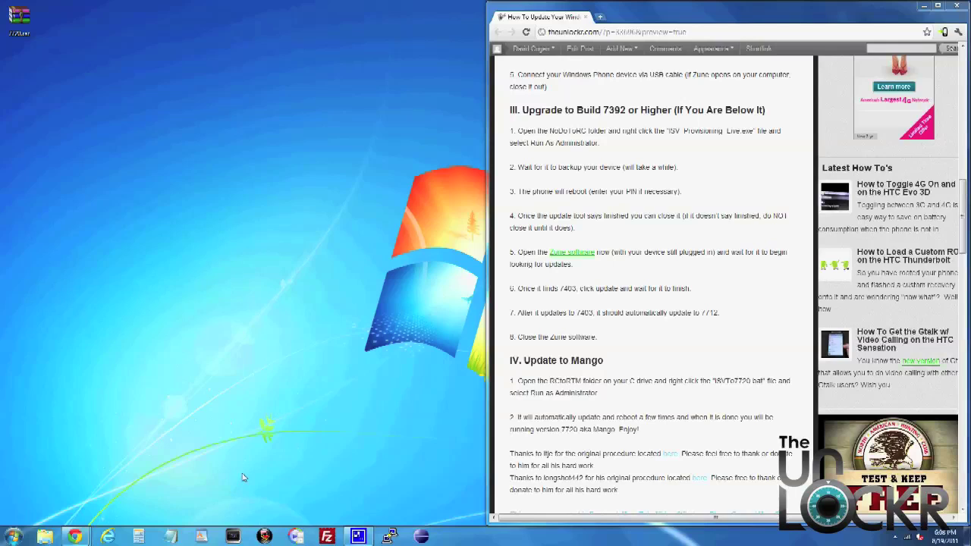
- Search the Start menu for 'zune' and launch Zune
click(15, 536)
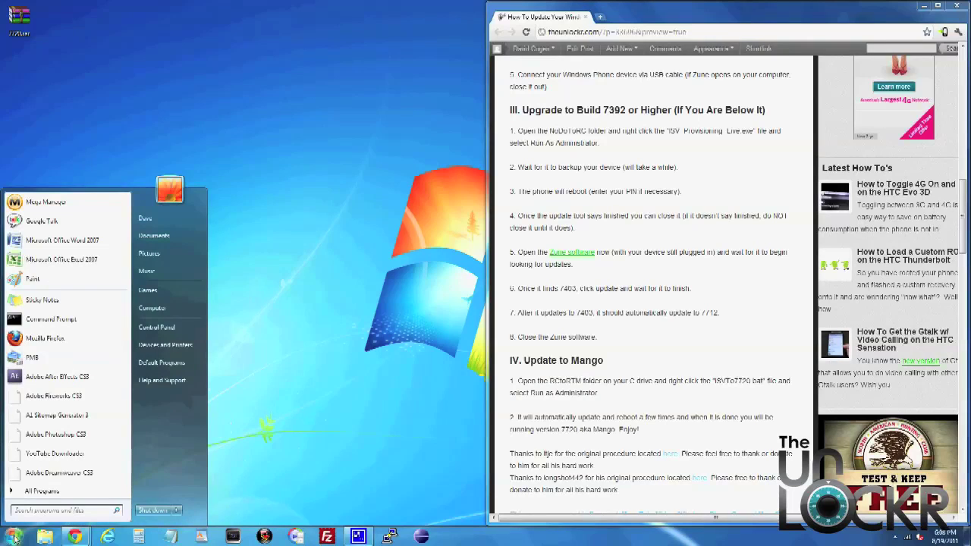
click(57, 512)
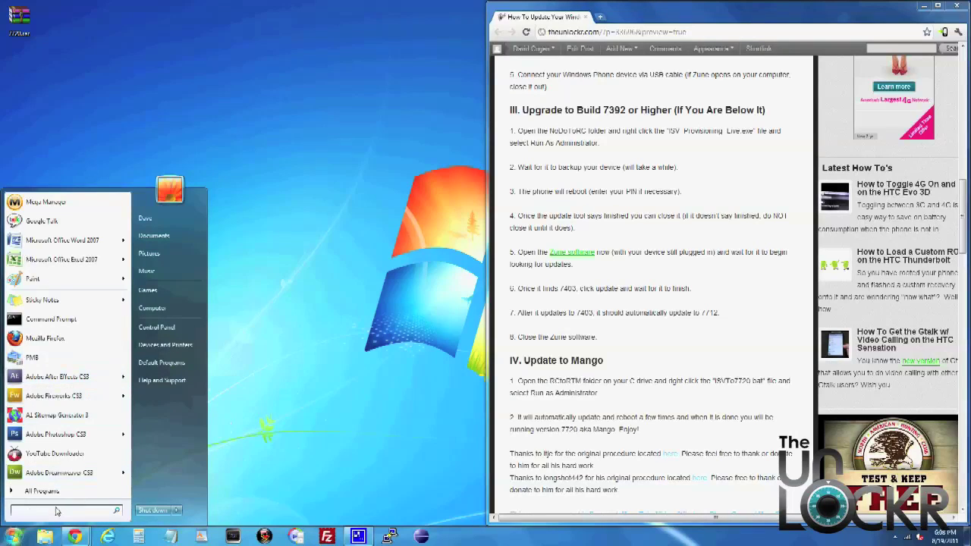
text(zune)
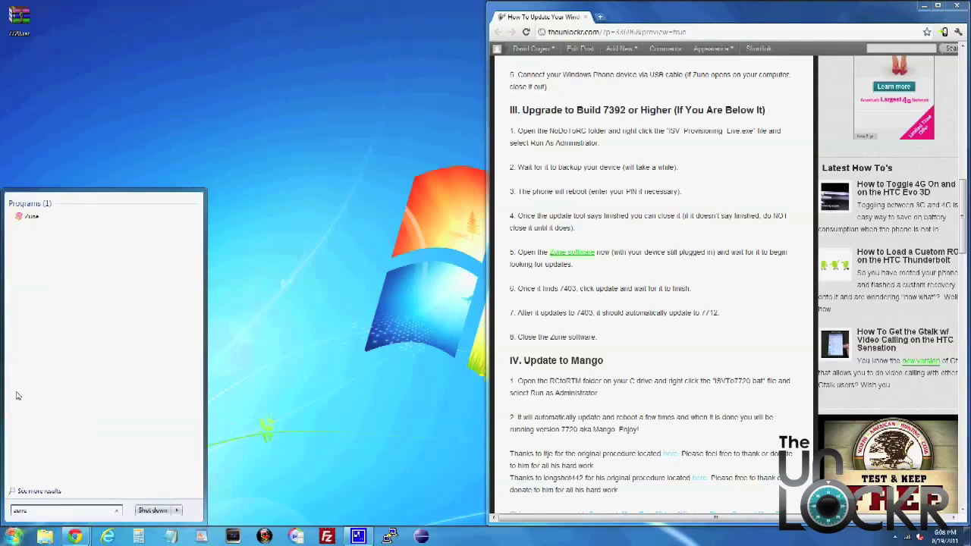
click(29, 217)
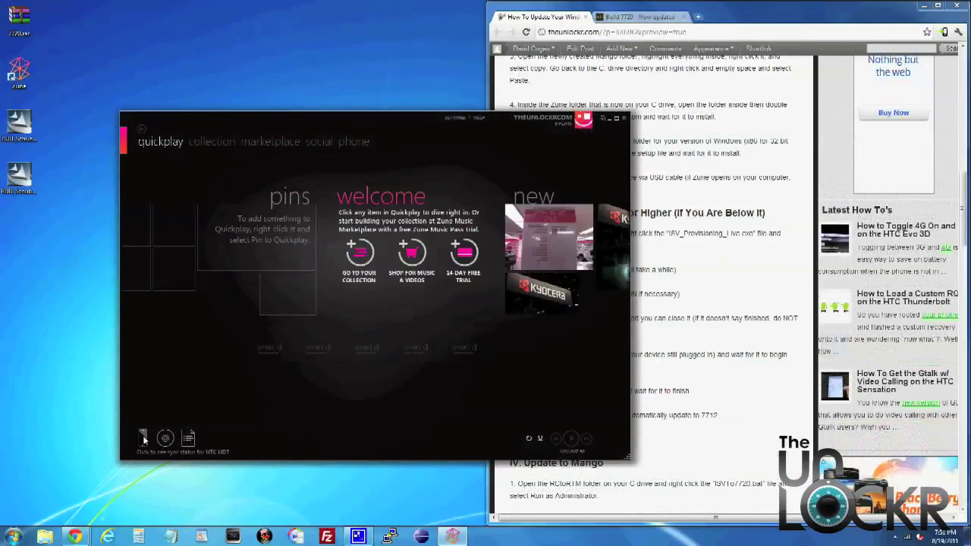
- Select the HTC HD7, check Settings > Update, and start the 7403 ISV beta update
click(144, 437)
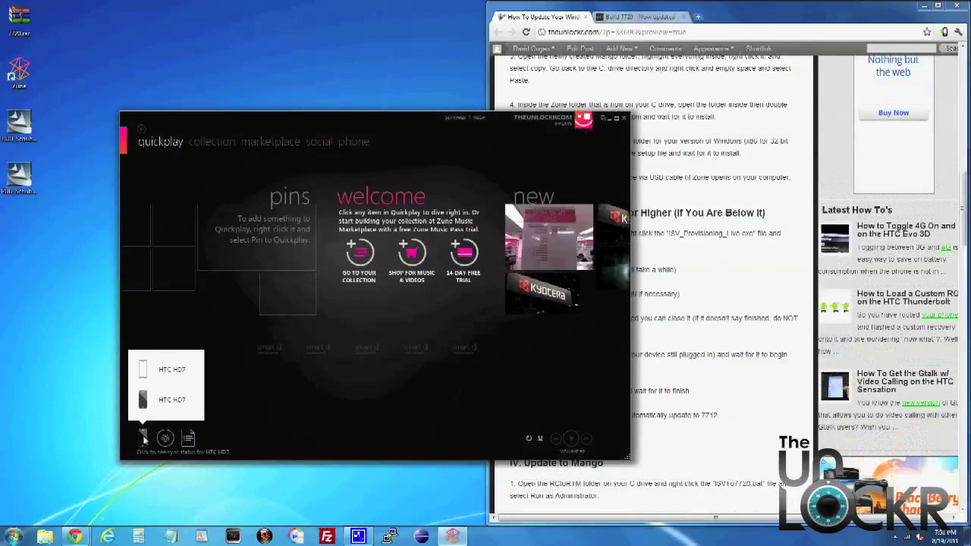
click(168, 400)
click(239, 387)
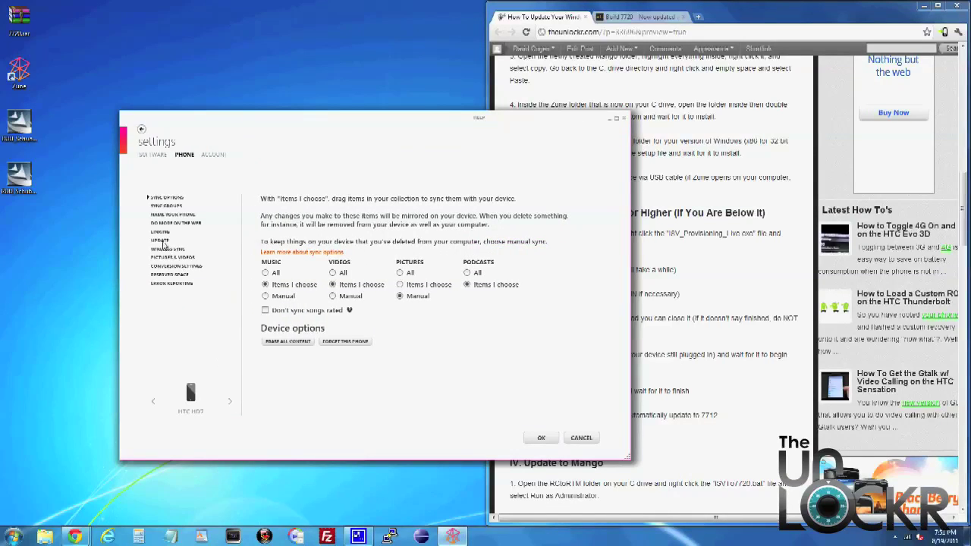
click(161, 240)
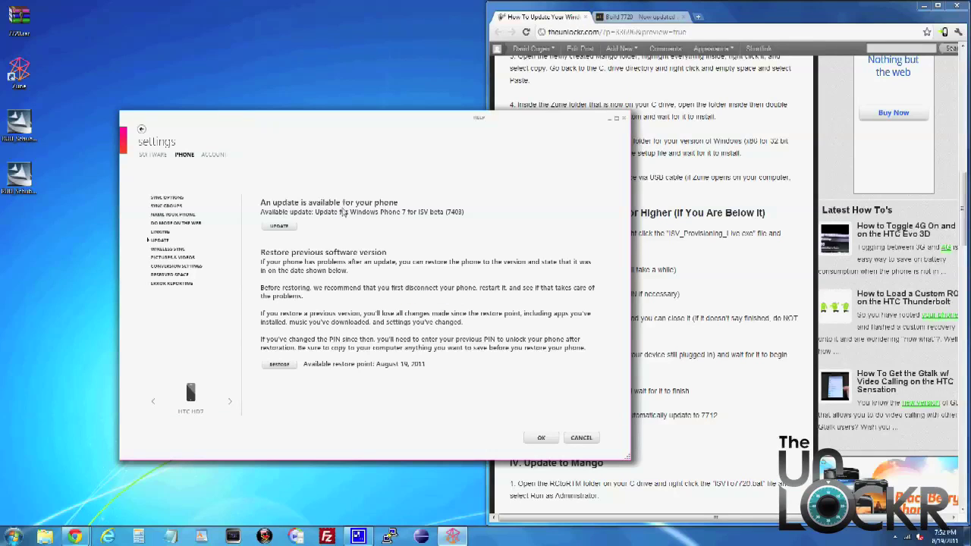
click(281, 227)
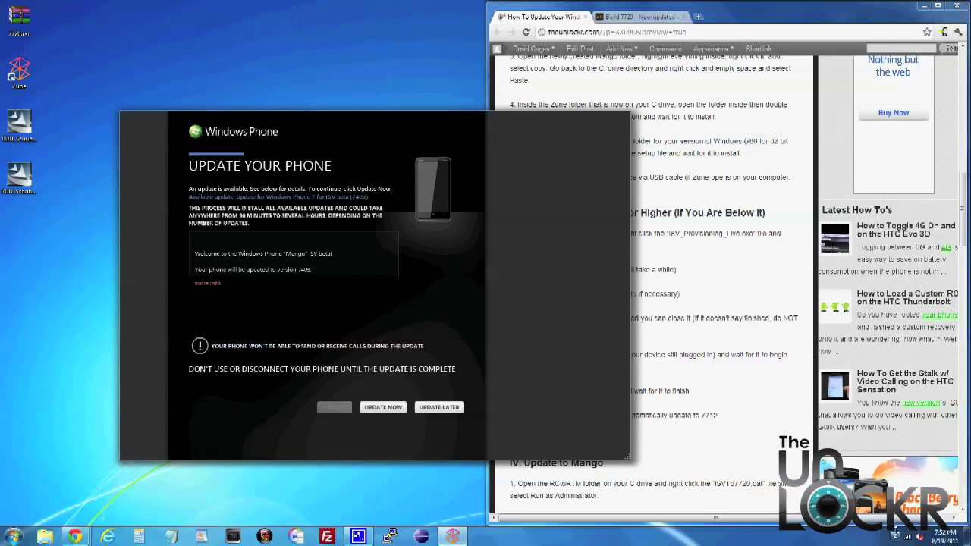
- Install the 7403 update through Successful Update, close Zune, and return to the guide tab
click(377, 407)
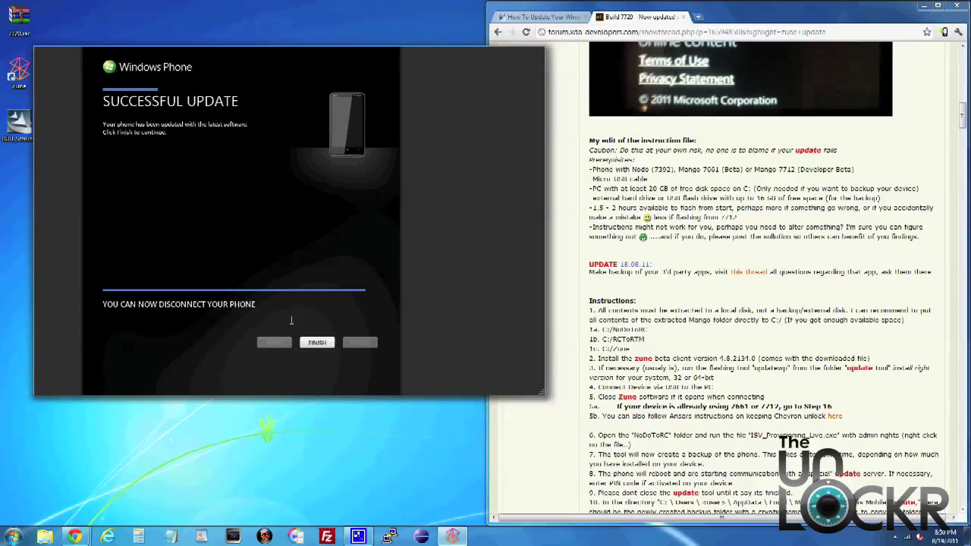
click(317, 342)
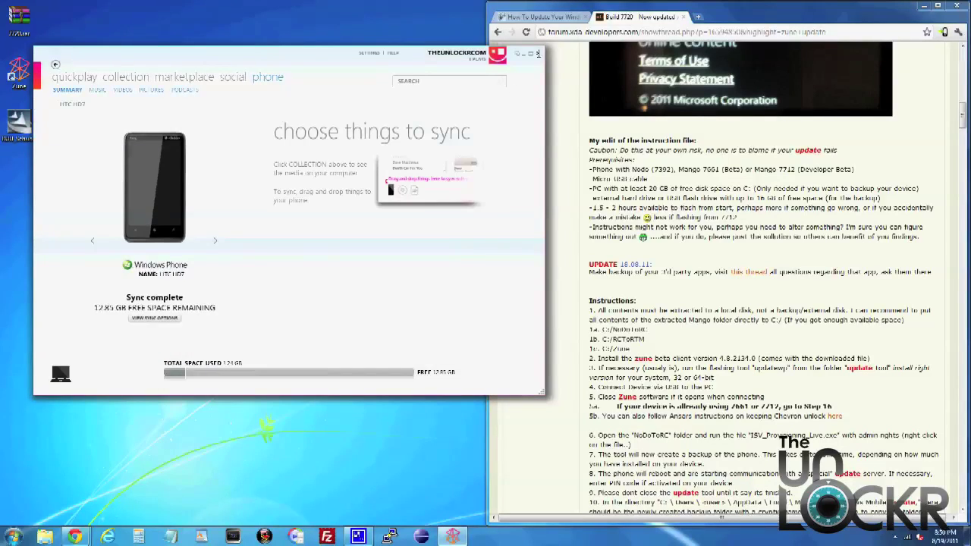
click(537, 54)
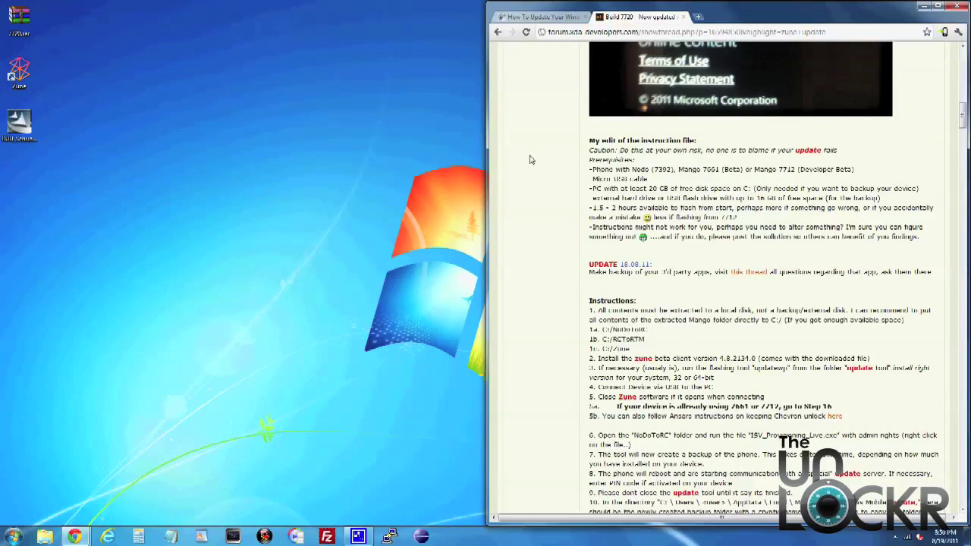
key(ctrl+shift+Tab)
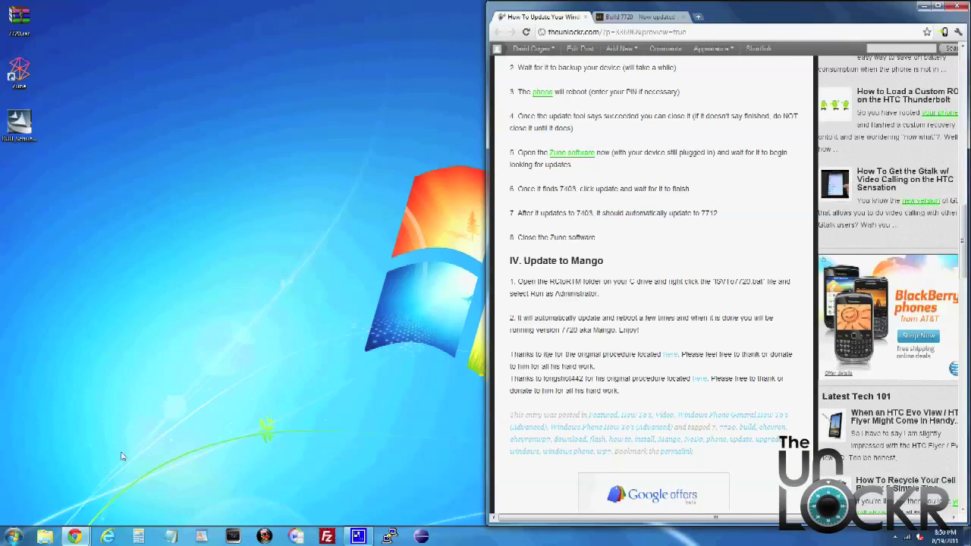
- Snap a new Explorer window left, go to C:\RCtoRTM, and bring up ISVTo7720.bat's context menu
click(45, 536)
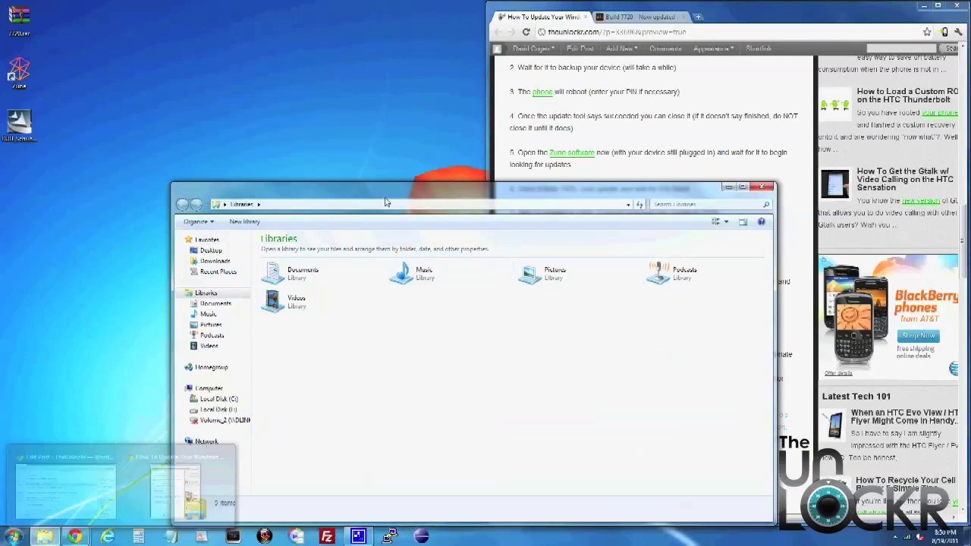
drag(385, 202, 2, 189)
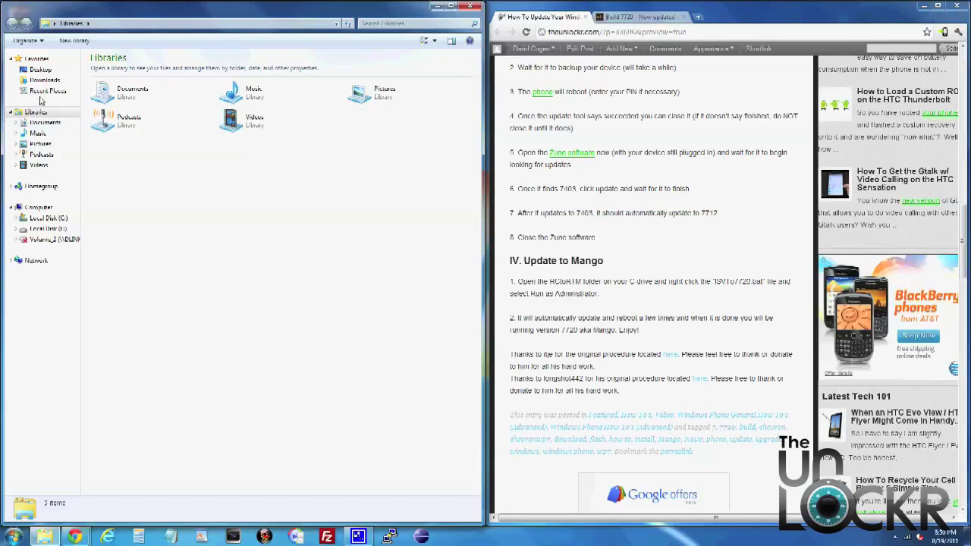
click(45, 218)
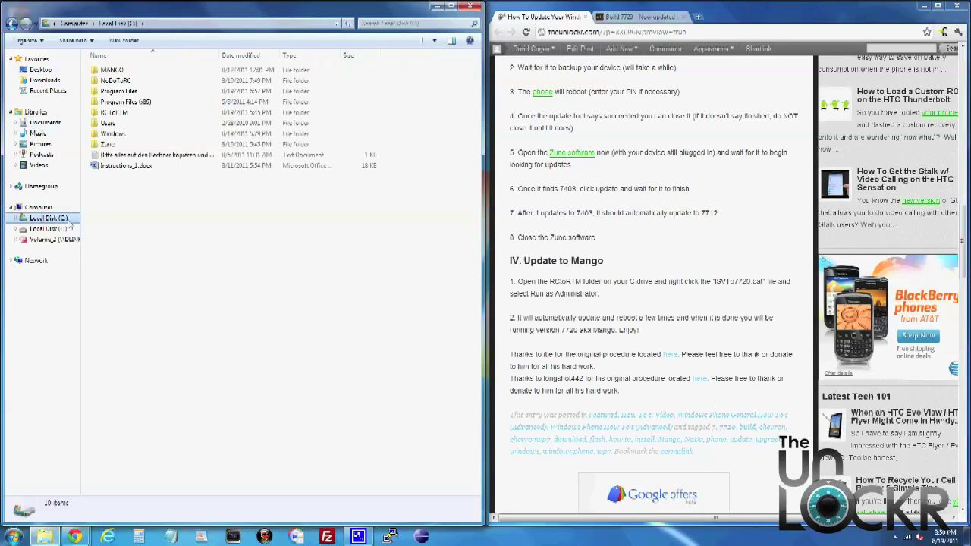
double_click(129, 114)
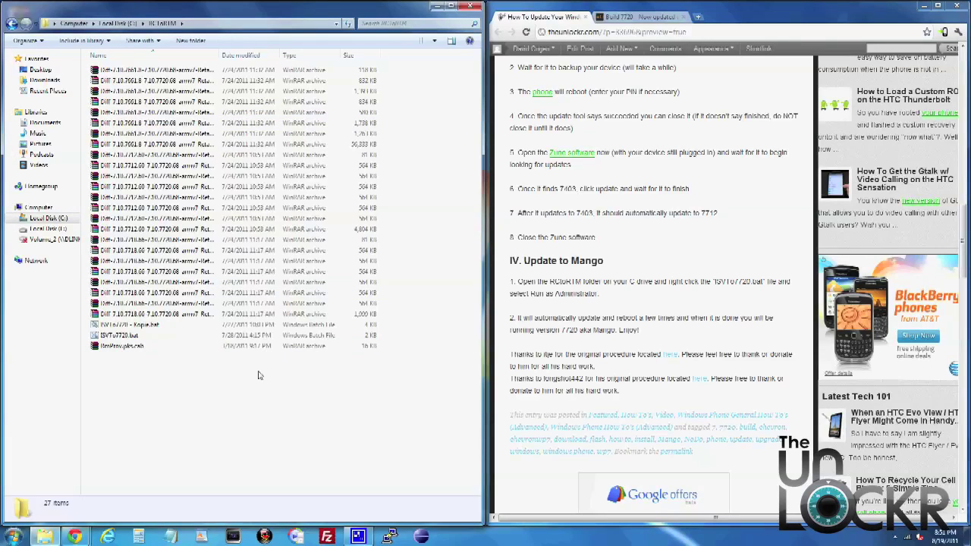
click(126, 337)
right_click(116, 338)
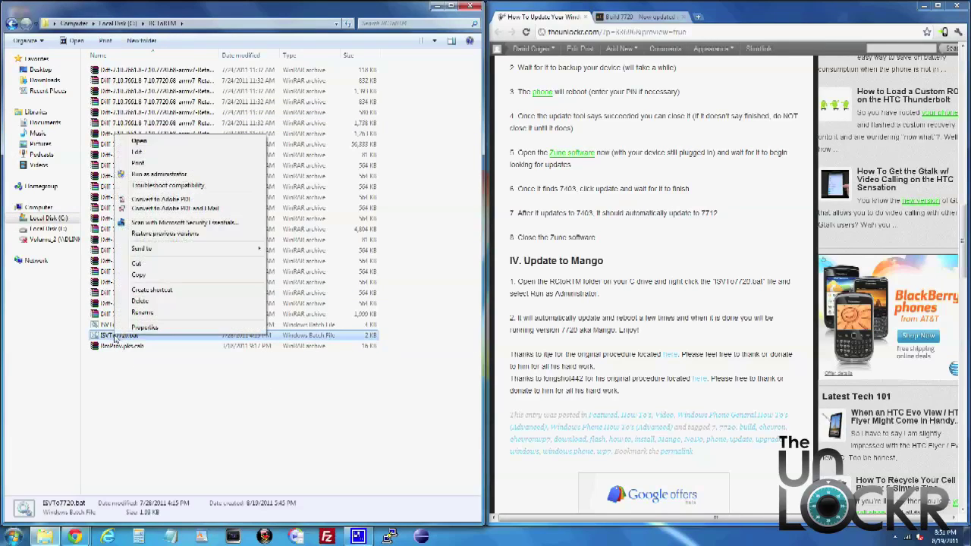
- Run ISVTo7720.bat as administrator to start applying the Mango updates to the phone
click(161, 179)
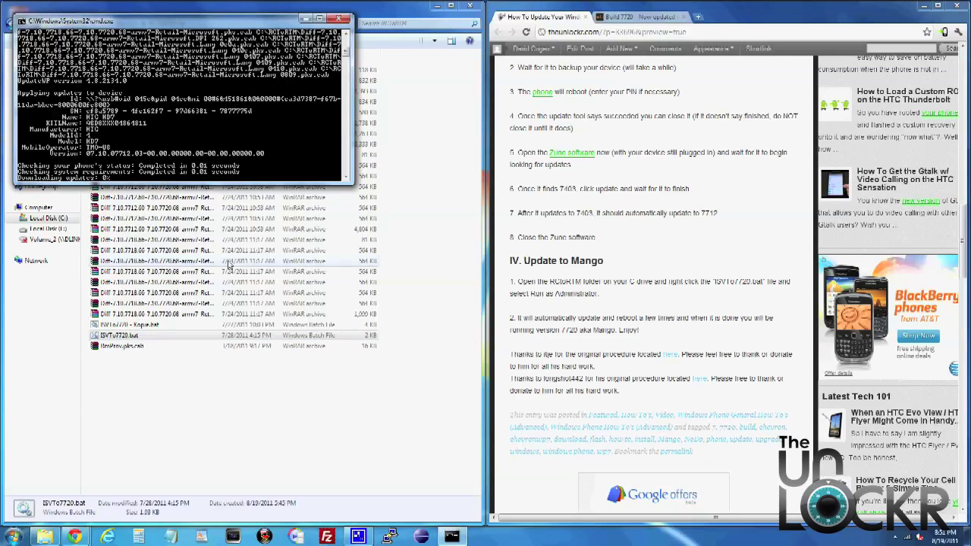